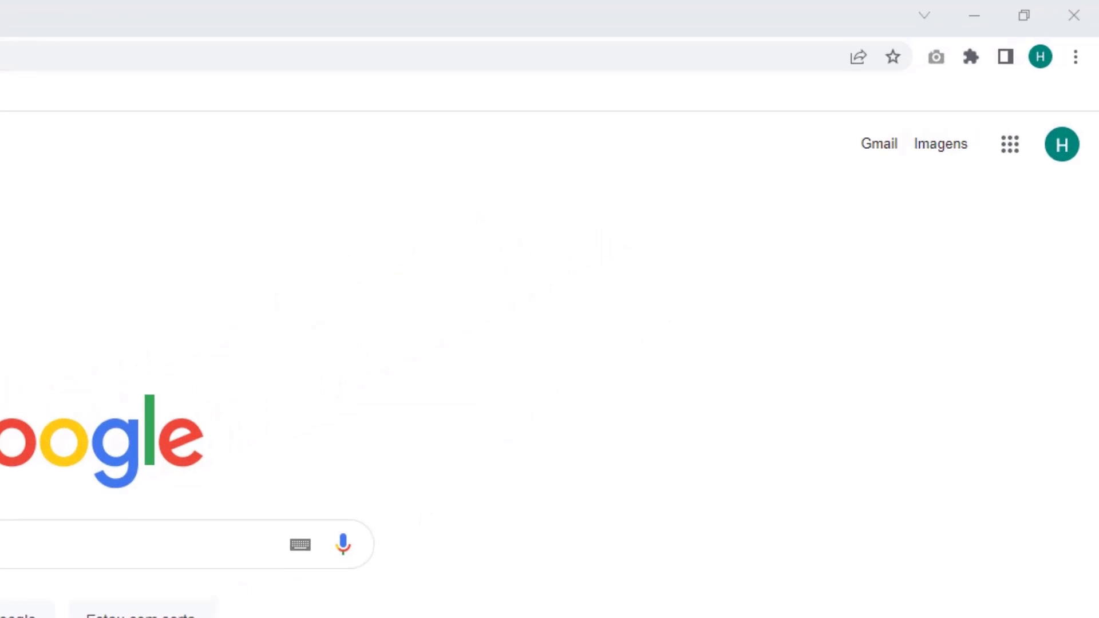
Remove the last hour's cookies and other site data plus cached images and files, excluding the browsing history.
{"action": "left_click", "coordinate": [1075, 58]}
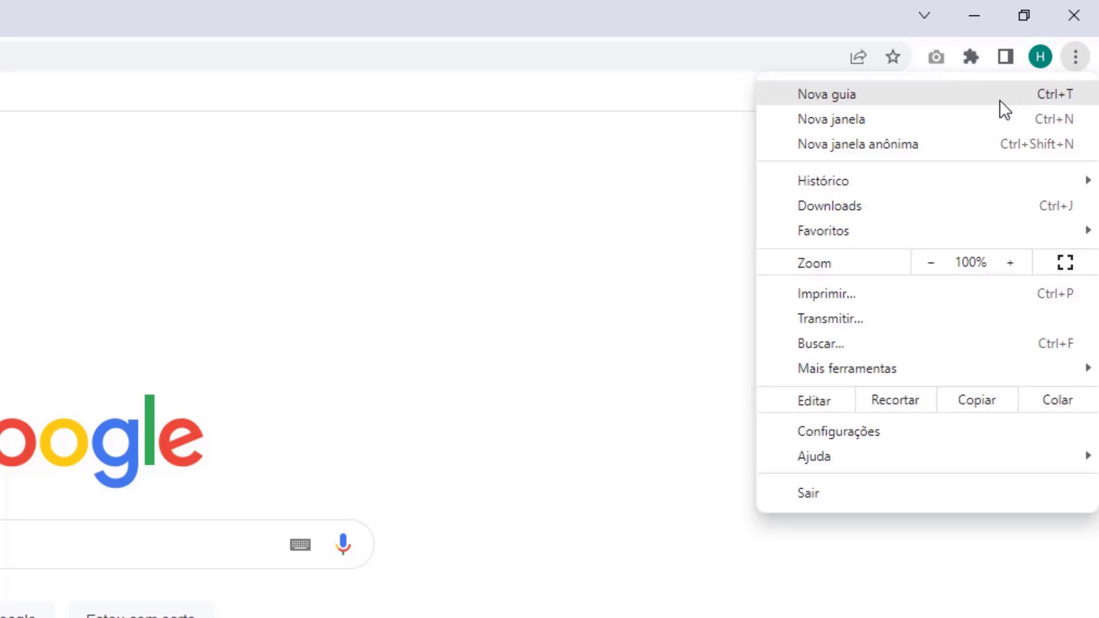
{"action": "mouse_move", "coordinate": [855, 370]}
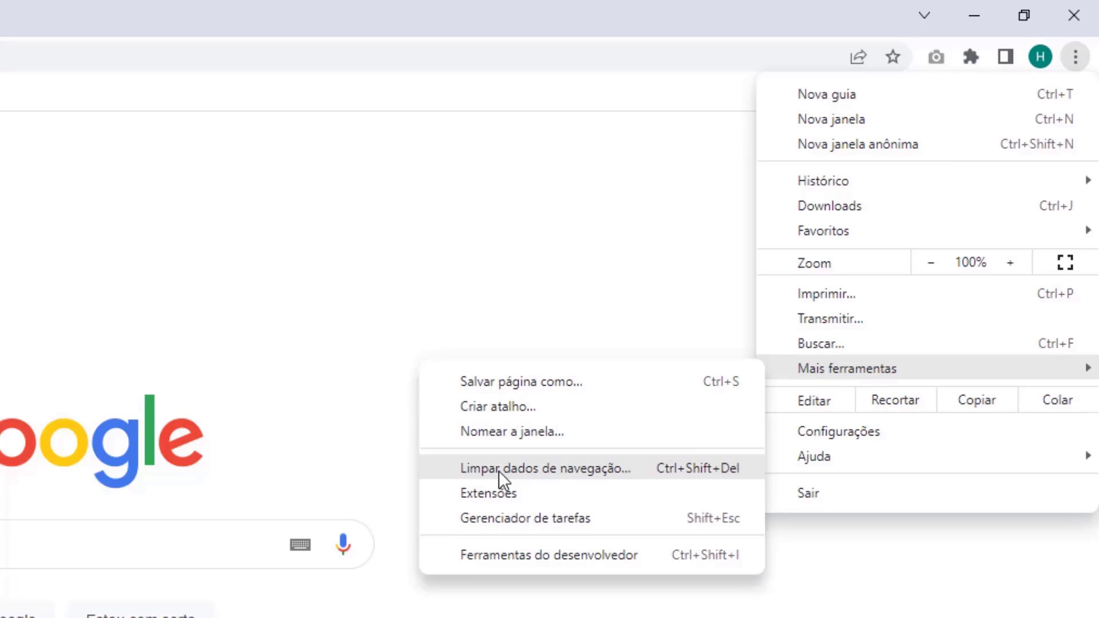
{"action": "left_click", "coordinate": [534, 472]}
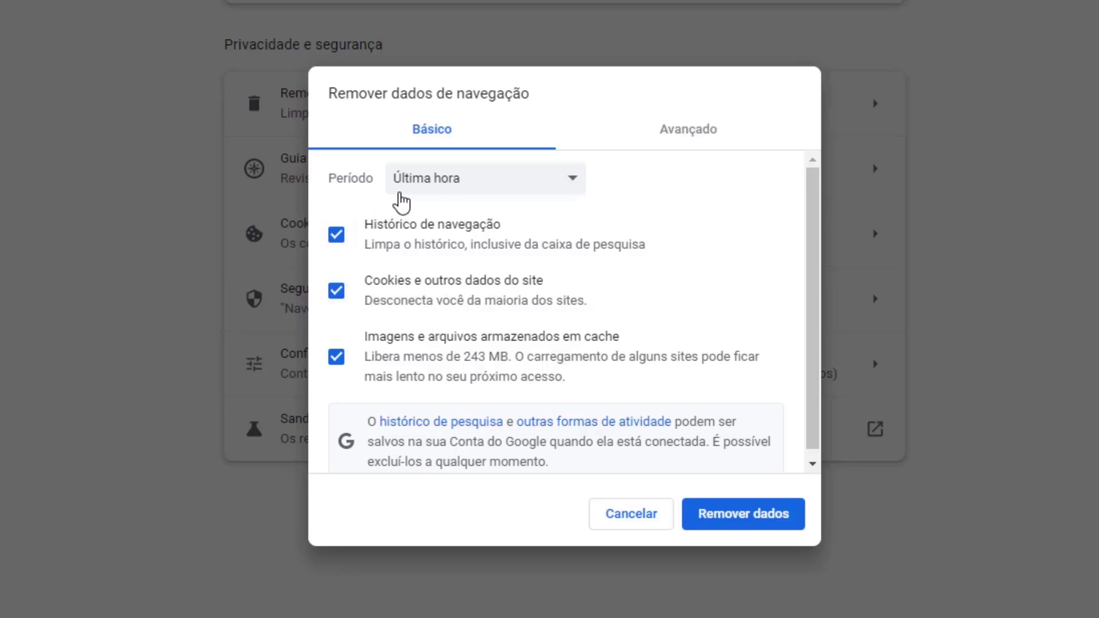
{"action": "left_click", "coordinate": [432, 194]}
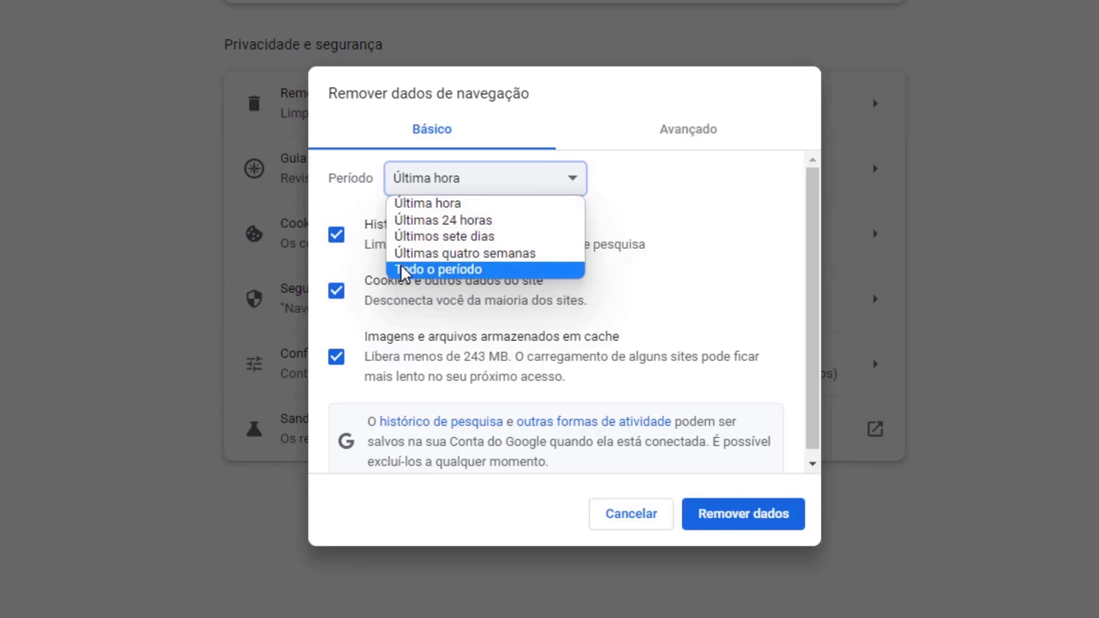
{"action": "left_click", "coordinate": [405, 204]}
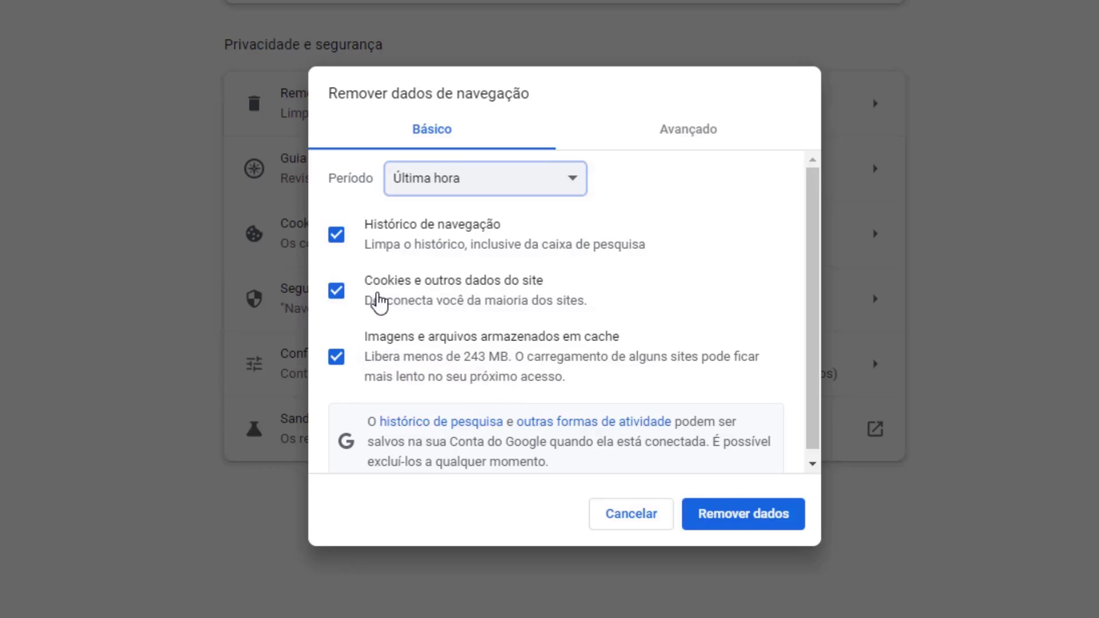
{"action": "left_click", "coordinate": [338, 240]}
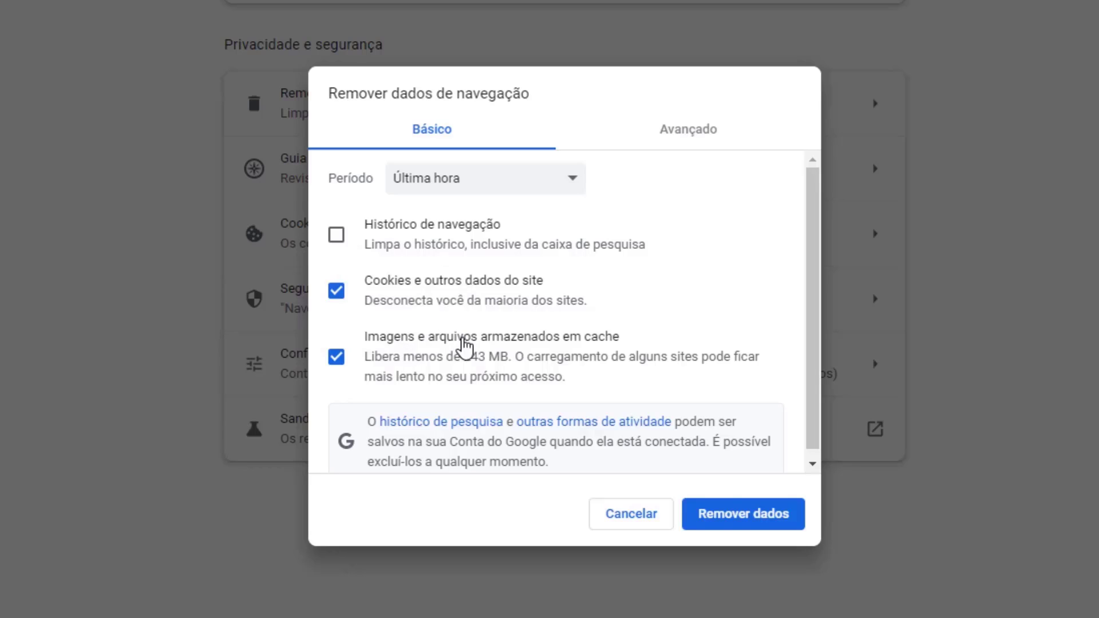
{"action": "left_click", "coordinate": [738, 523]}
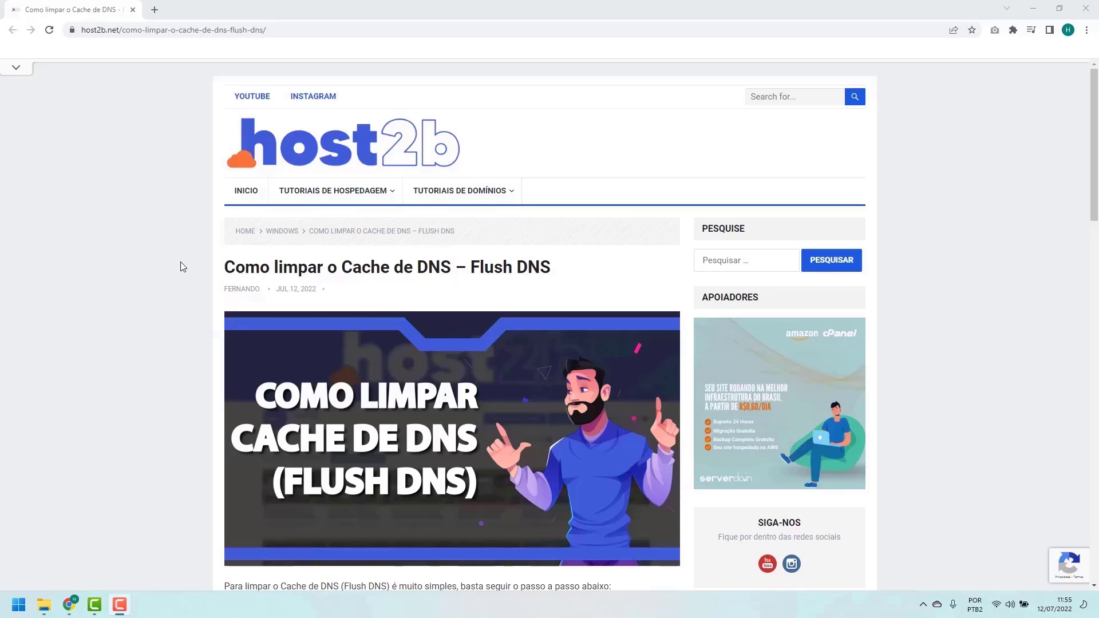
Review the Flush DNS instructions on the host2b page and open Prompt de Comando as administrator.
{"action": "scroll", "coordinate": [183, 267], "scroll_direction": "down", "scroll_amount": 3}
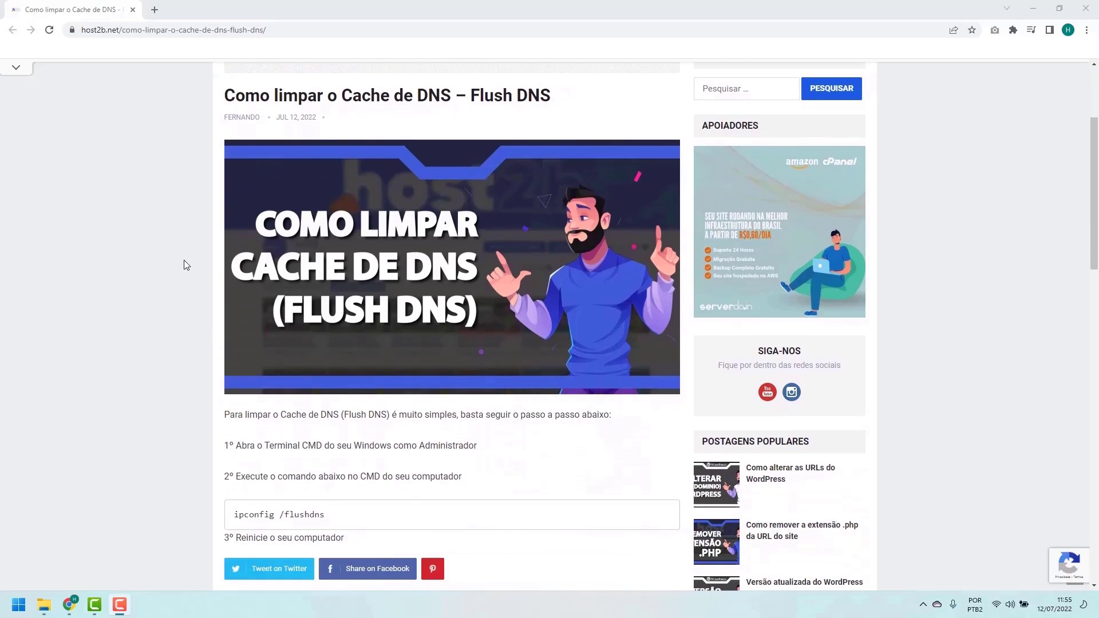
{"action": "scroll", "coordinate": [184, 260], "scroll_direction": "down", "scroll_amount": 3}
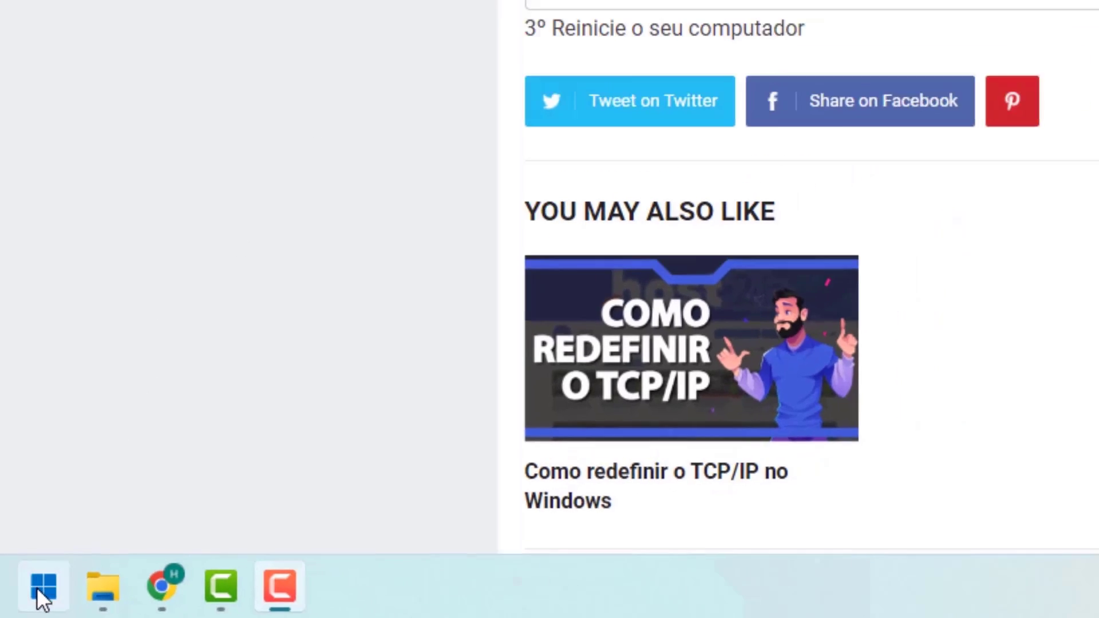
{"action": "left_click", "coordinate": [46, 583]}
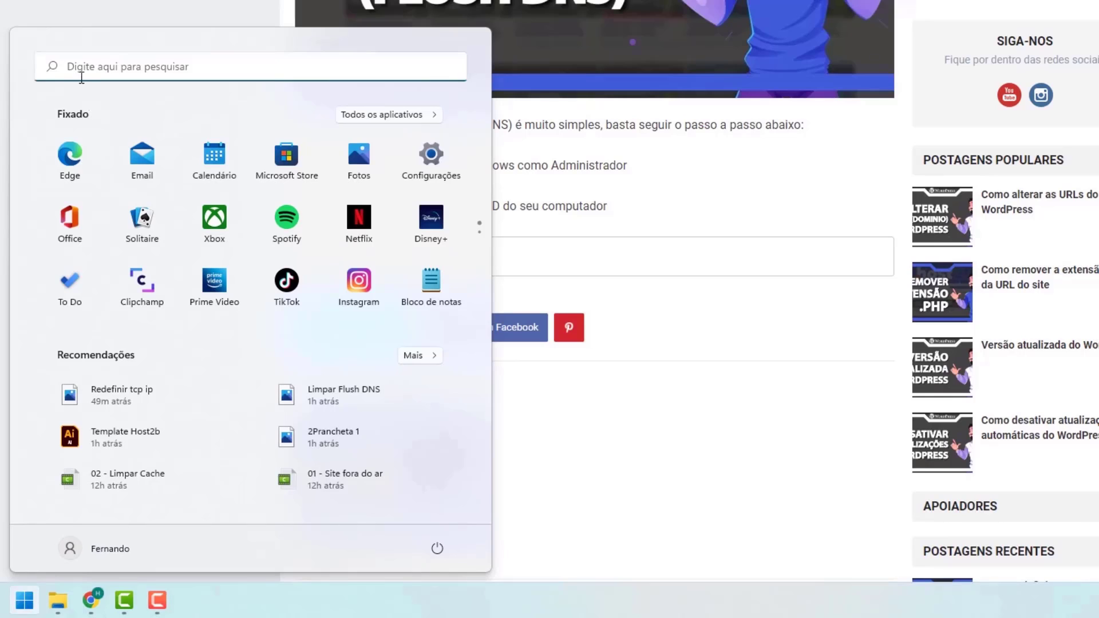
{"action": "left_click", "coordinate": [83, 70]}
{"action": "type", "text": "c"}
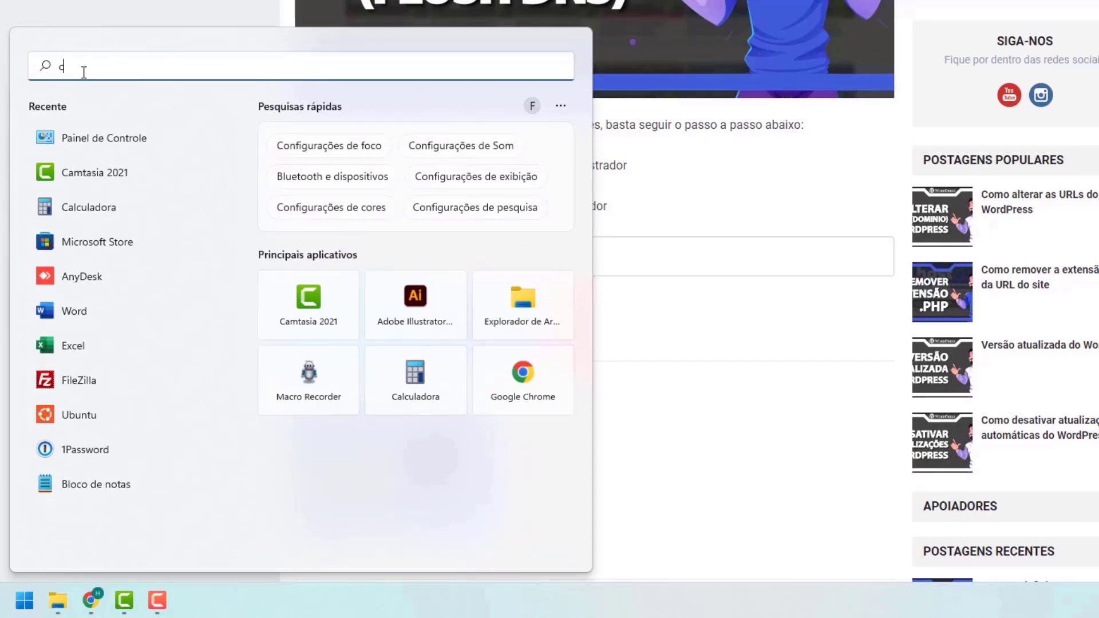
{"action": "type", "text": "md"}
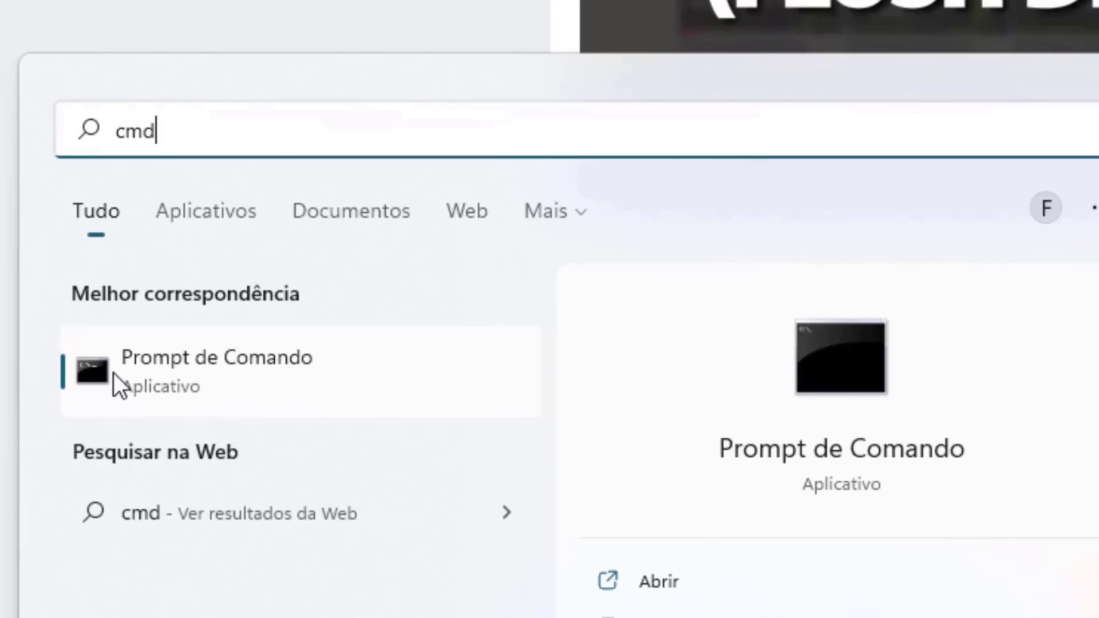
{"action": "right_click", "coordinate": [174, 372]}
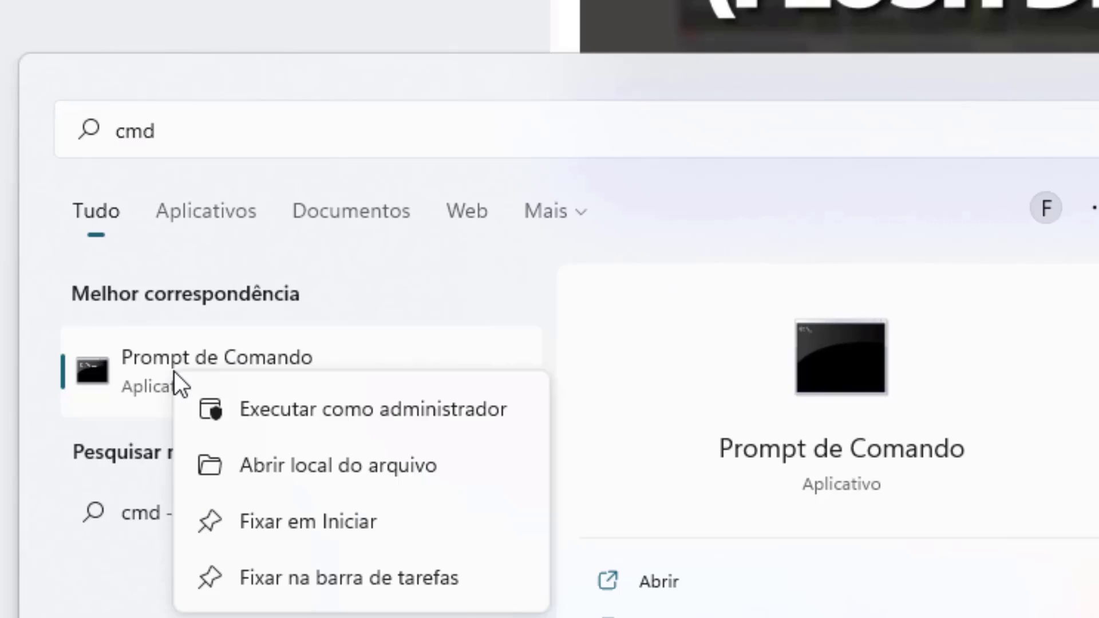
{"action": "left_click", "coordinate": [293, 410]}
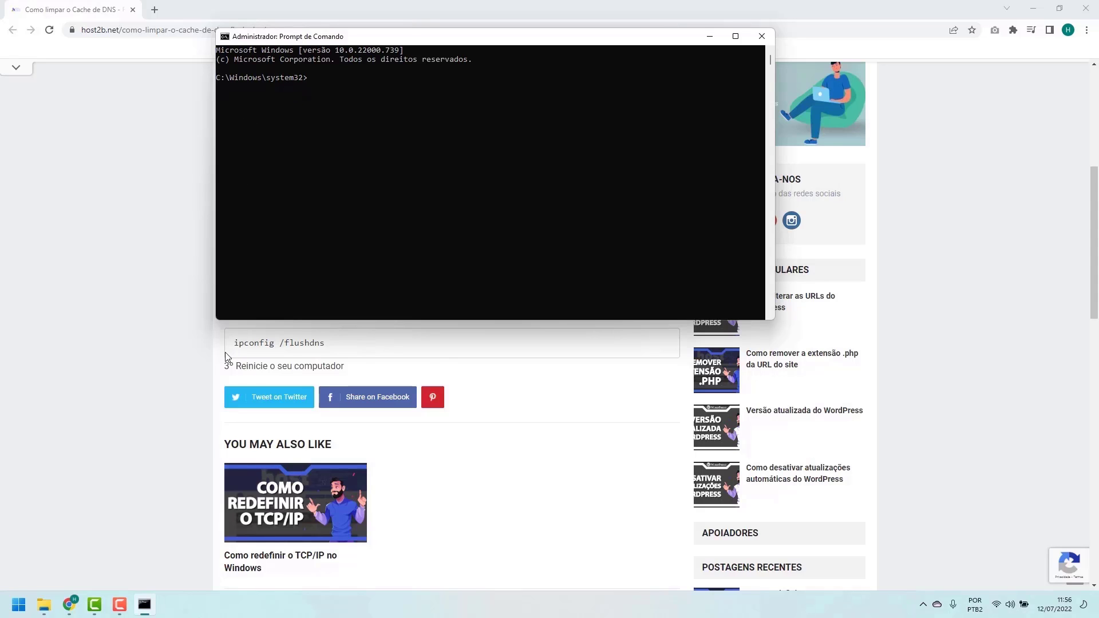
Flush the DNS cache by running ipconfig /flushdns in the administrator command prompt.
{"action": "left_click", "coordinate": [190, 342]}
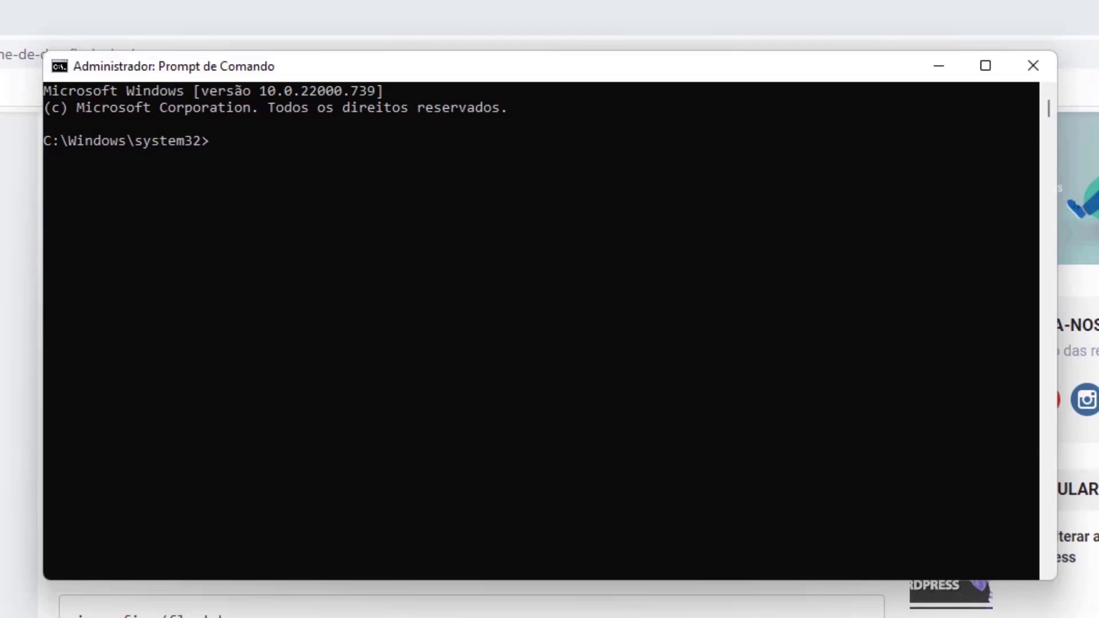
{"action": "left_click", "coordinate": [369, 424]}
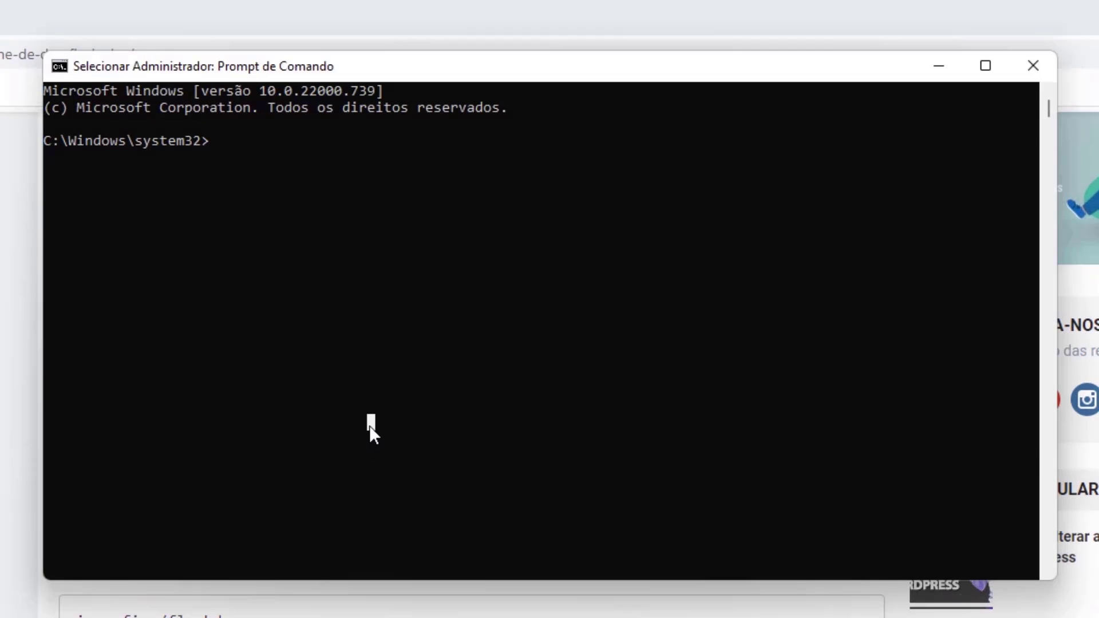
{"action": "type", "text": "ipc"}
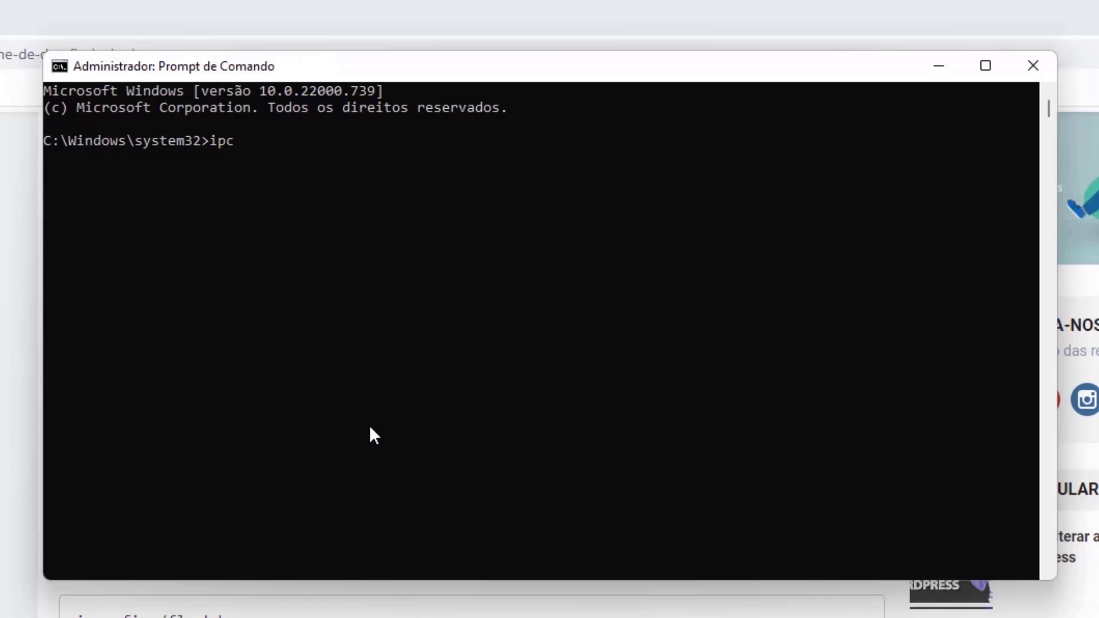
{"action": "type", "text": "onfig /flushdns"}
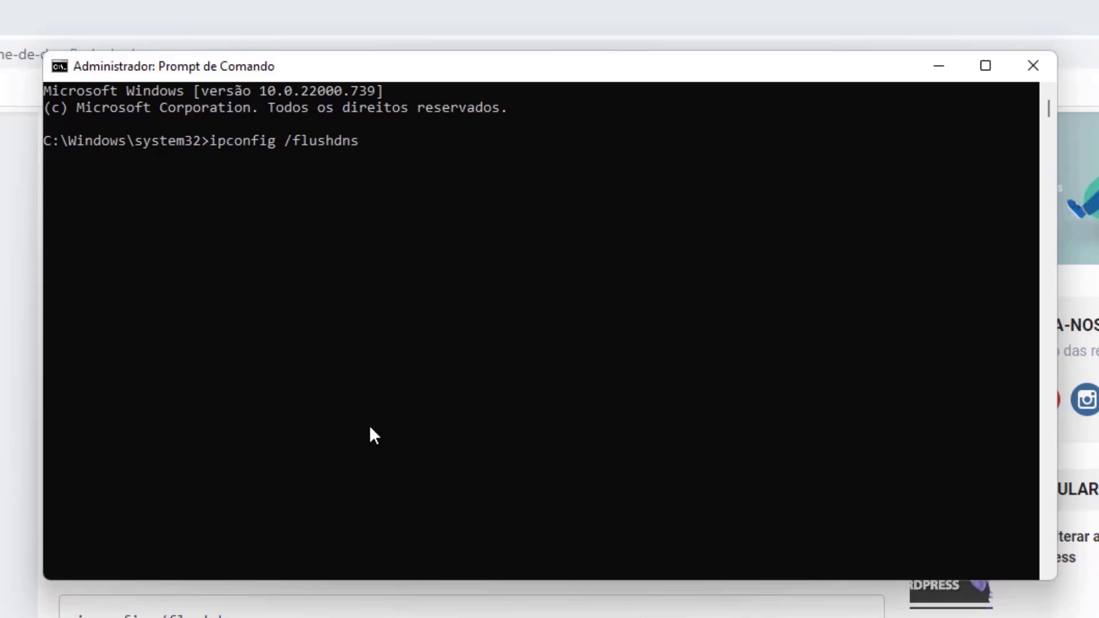
{"action": "key", "text": "Return"}
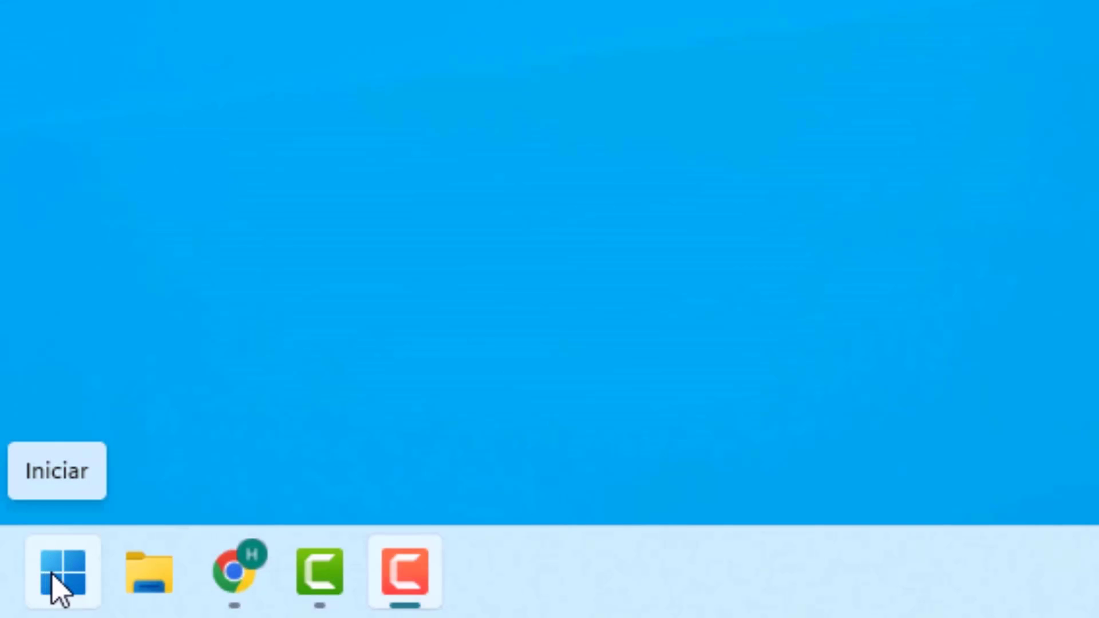
Find and open Painel de Controle in Windows, and go to Central de Rede e Compartilhamento.
{"action": "left_click", "coordinate": [61, 587]}
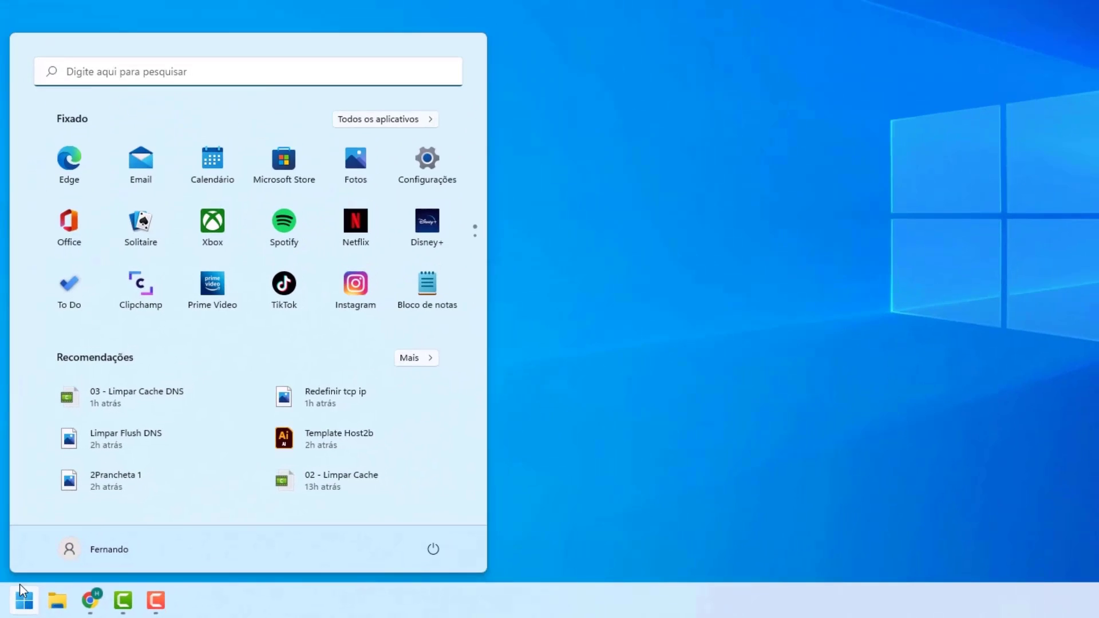
{"action": "left_click", "coordinate": [100, 80]}
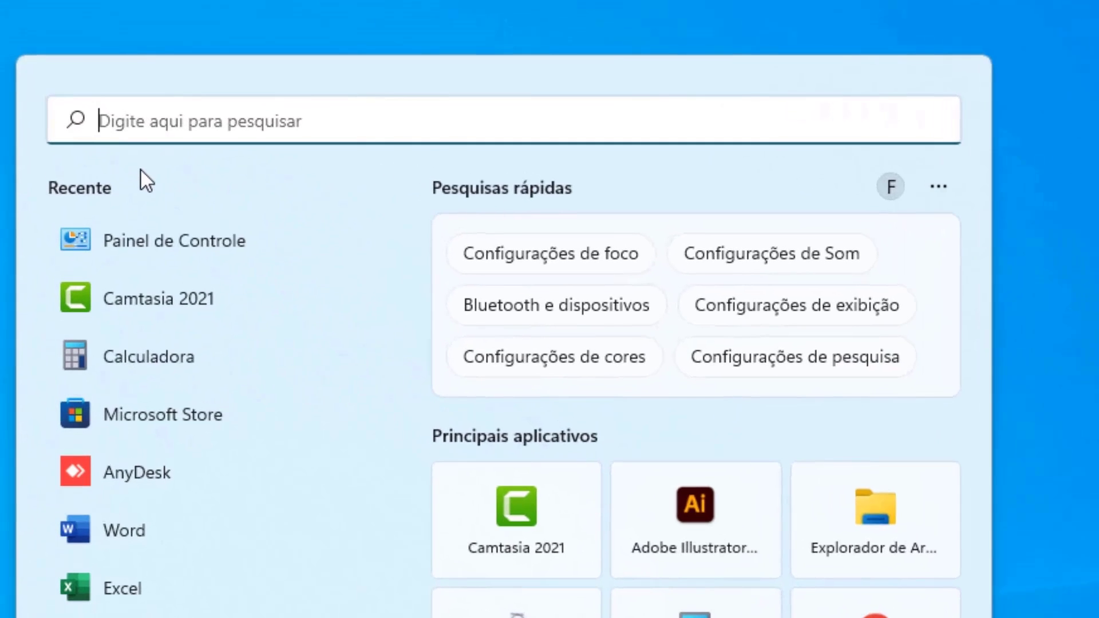
{"action": "type", "text": "p"}
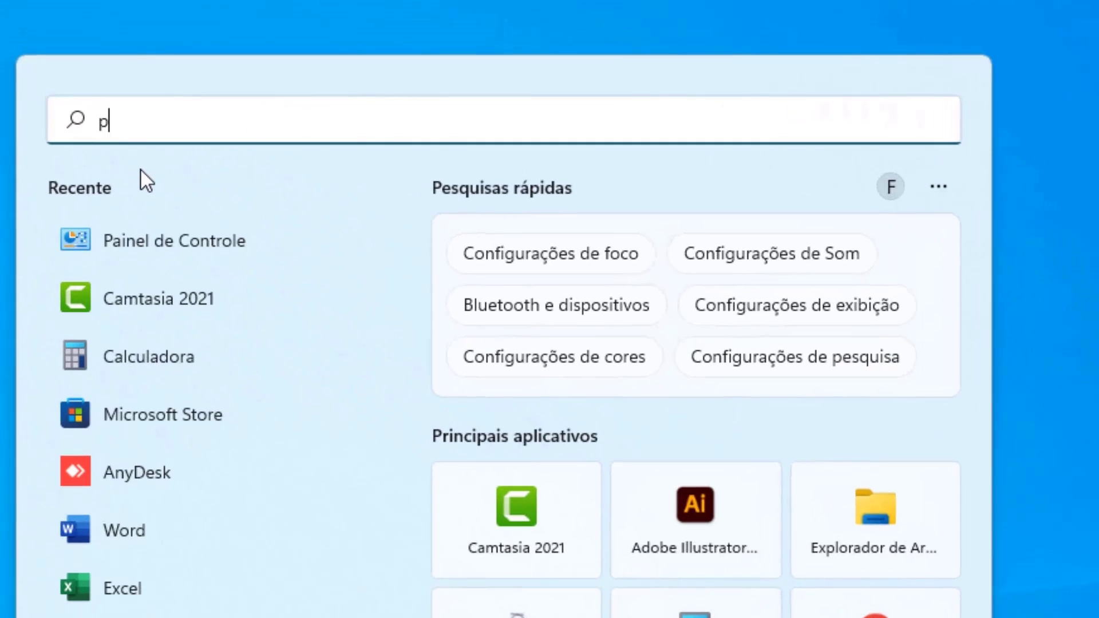
{"action": "type", "text": "ainel de controle"}
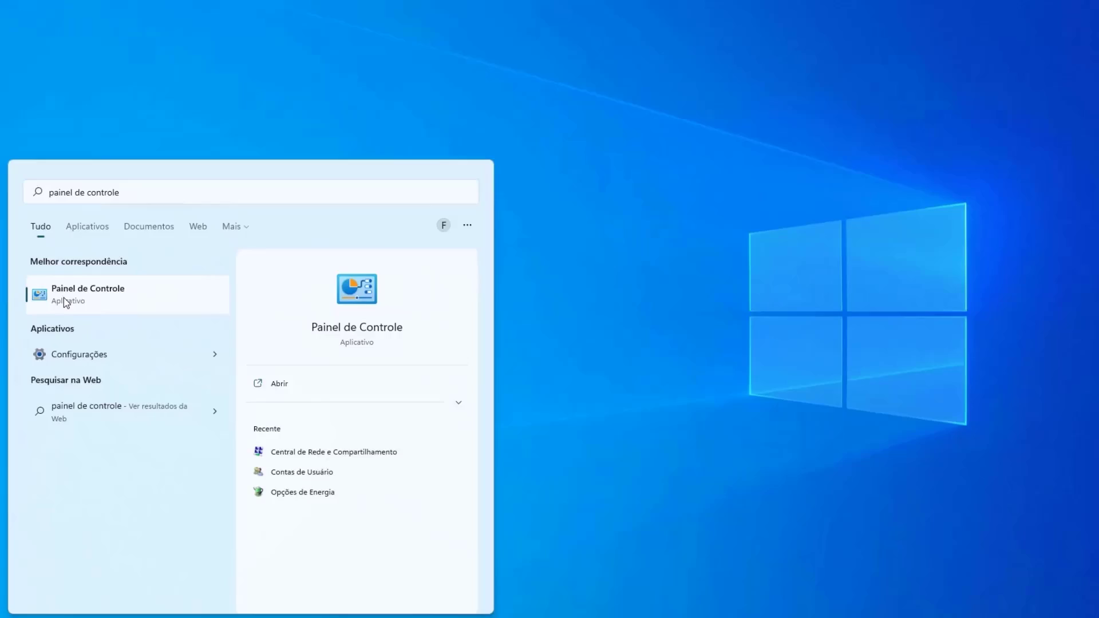
{"action": "left_click", "coordinate": [63, 299]}
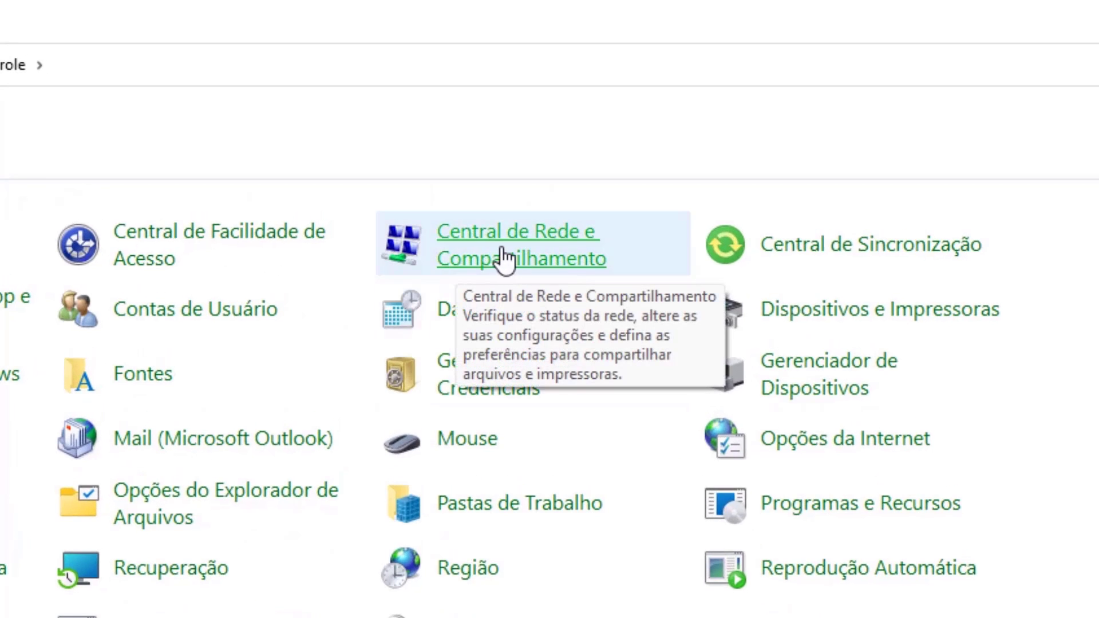
{"action": "left_click", "coordinate": [503, 258]}
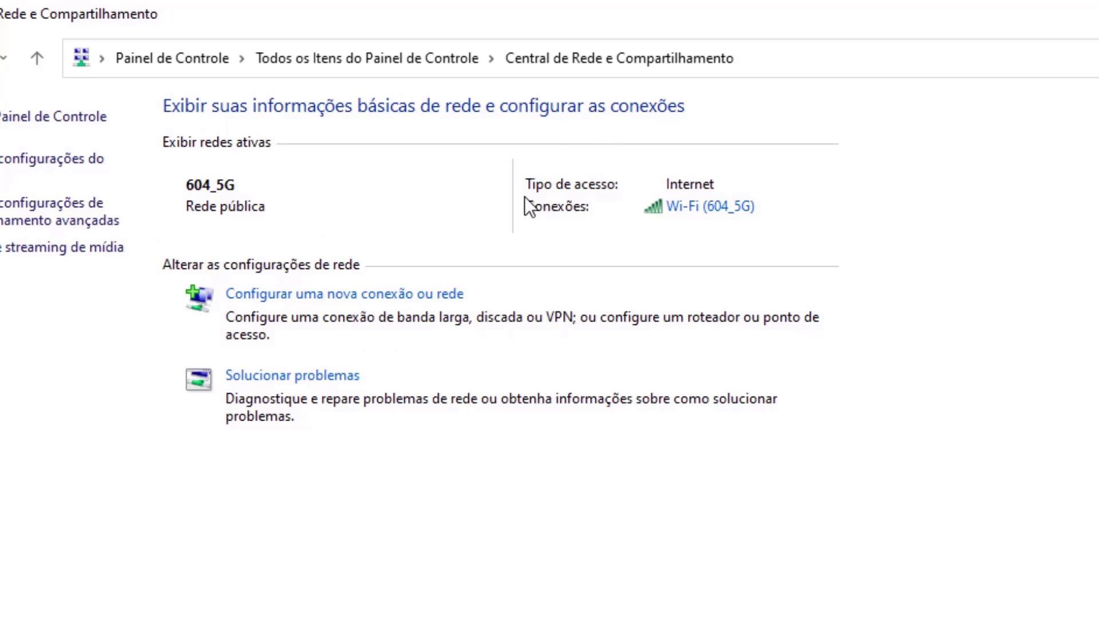
Open the properties of Protocolo IP Versão 4 (TCP/IPv4) for the active Wi-Fi connection.
{"action": "left_click", "coordinate": [686, 207]}
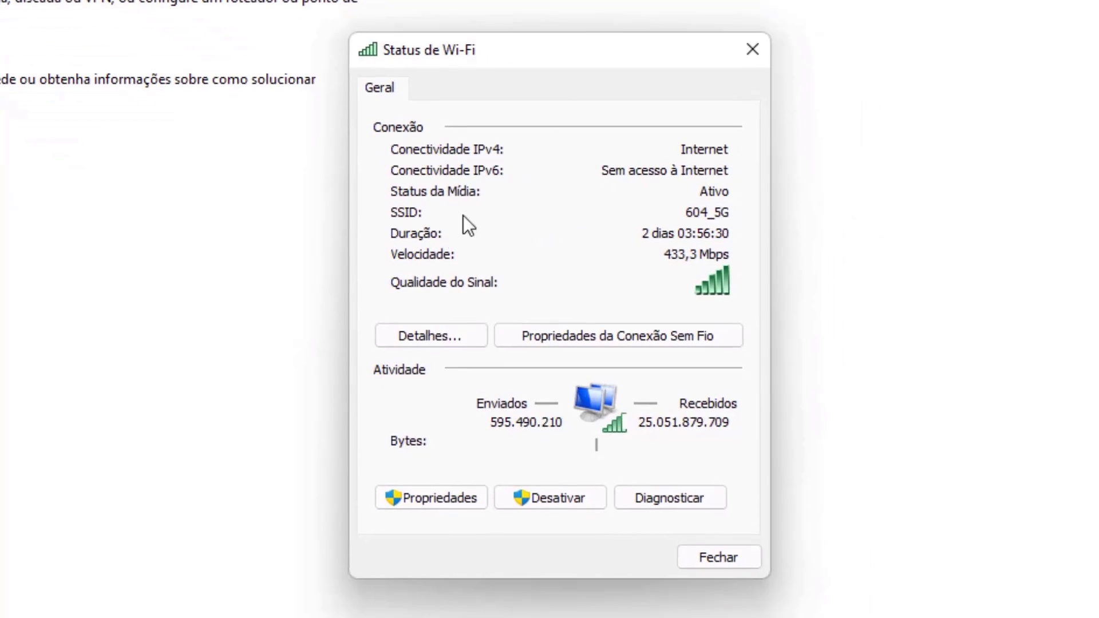
{"action": "left_click", "coordinate": [428, 503]}
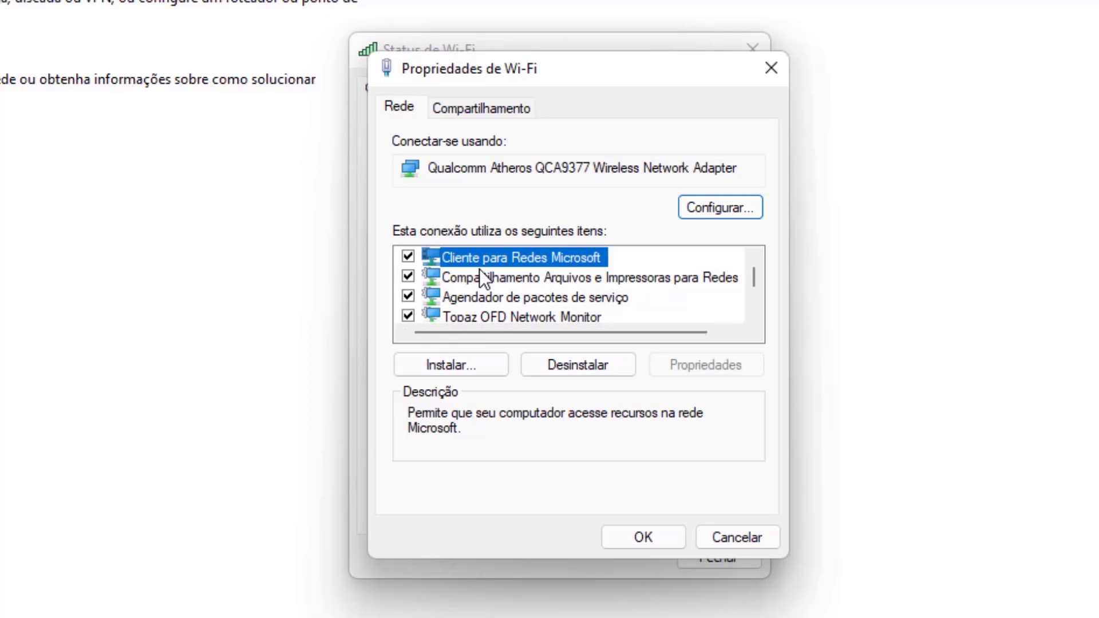
{"action": "scroll", "coordinate": [524, 258], "scroll_direction": "down", "scroll_amount": 1}
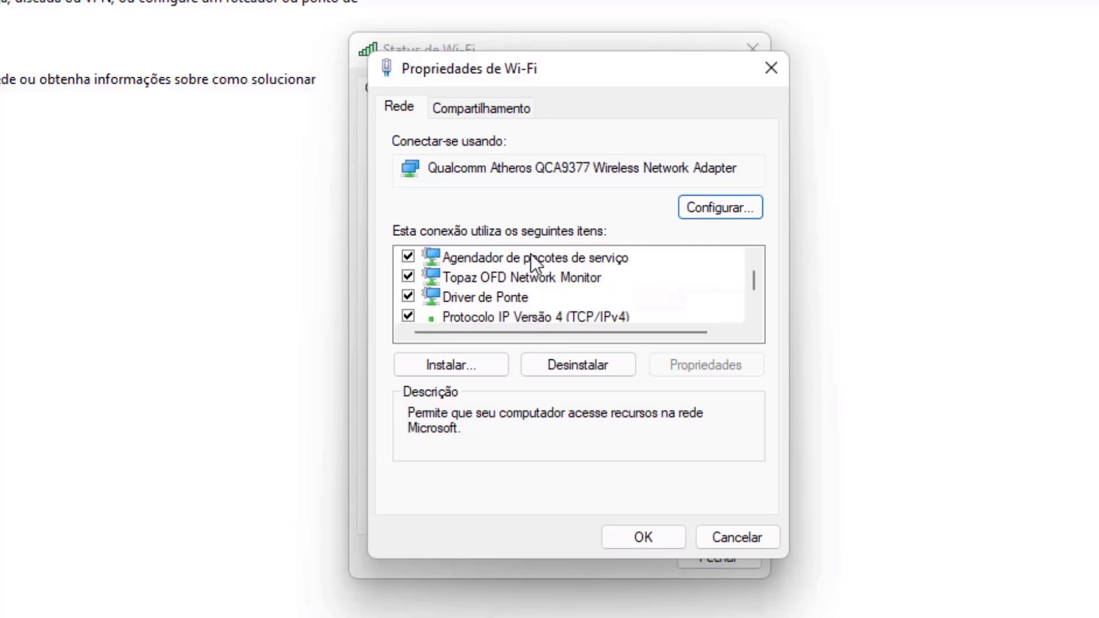
{"action": "scroll", "coordinate": [531, 253], "scroll_direction": "down", "scroll_amount": 1}
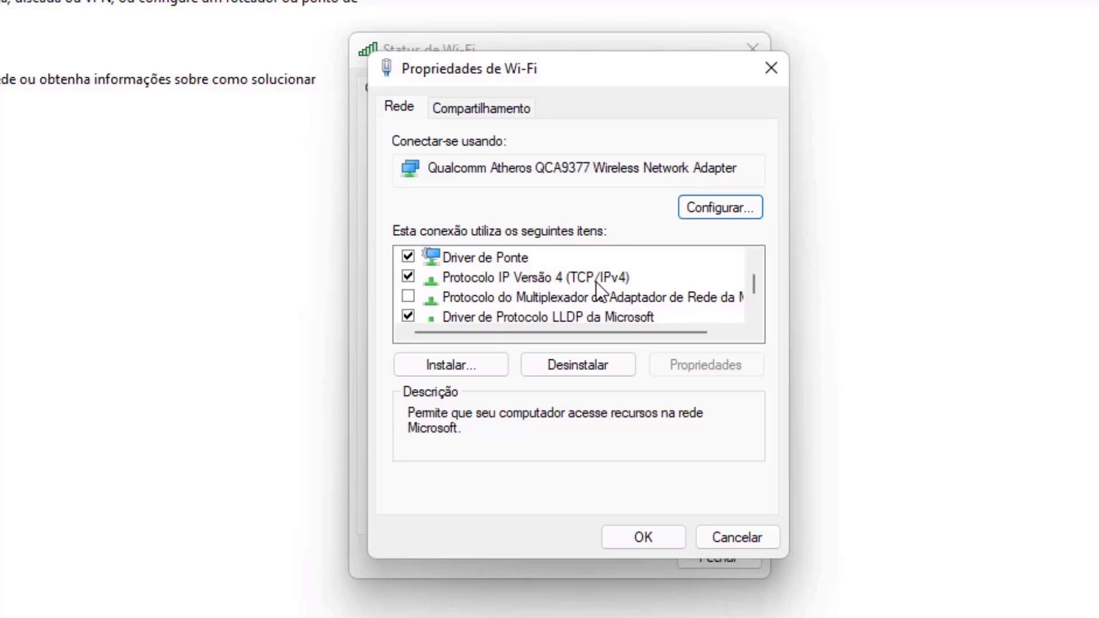
{"action": "left_click", "coordinate": [525, 279]}
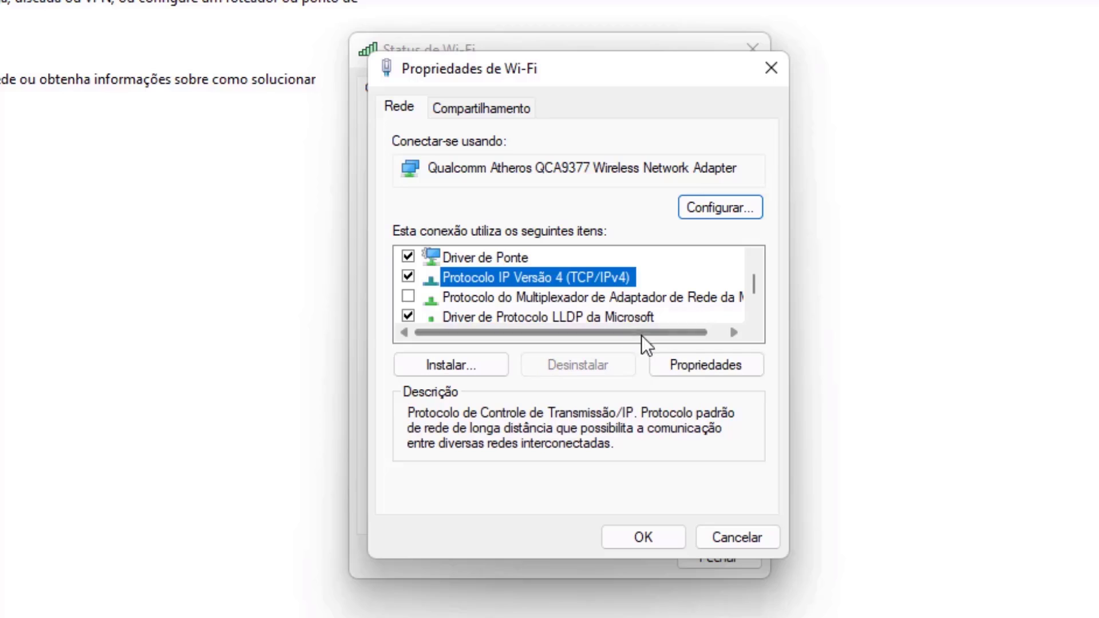
{"action": "left_click", "coordinate": [691, 373]}
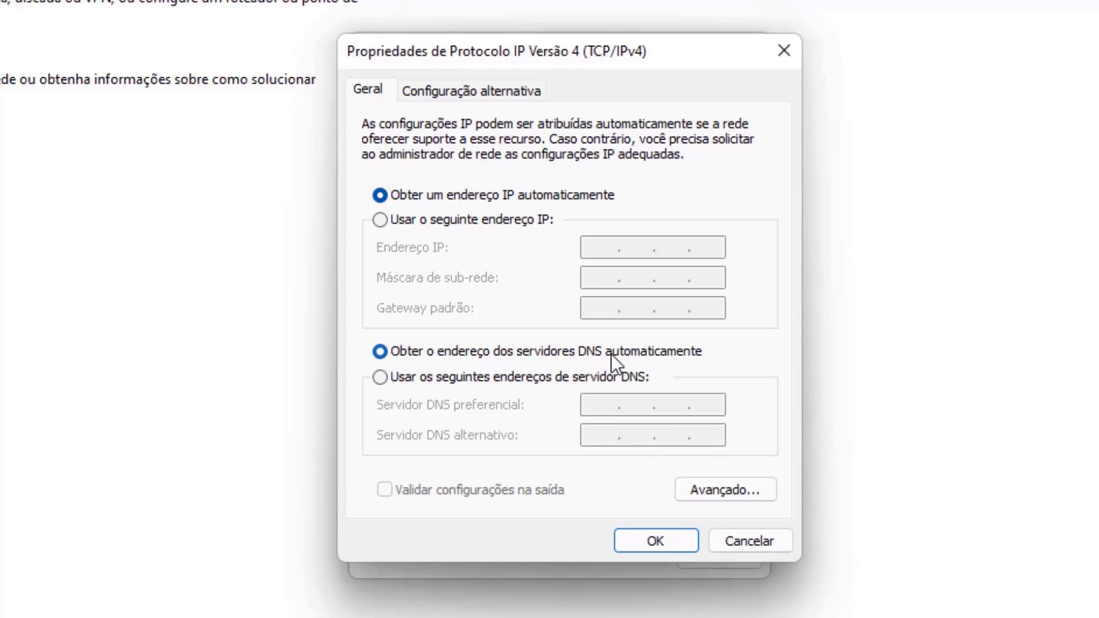
Set the preferred DNS server to 8.8.8.8 and the alternate to 8.8.4.4, and accept the IPv4 settings.
{"action": "left_click", "coordinate": [379, 378]}
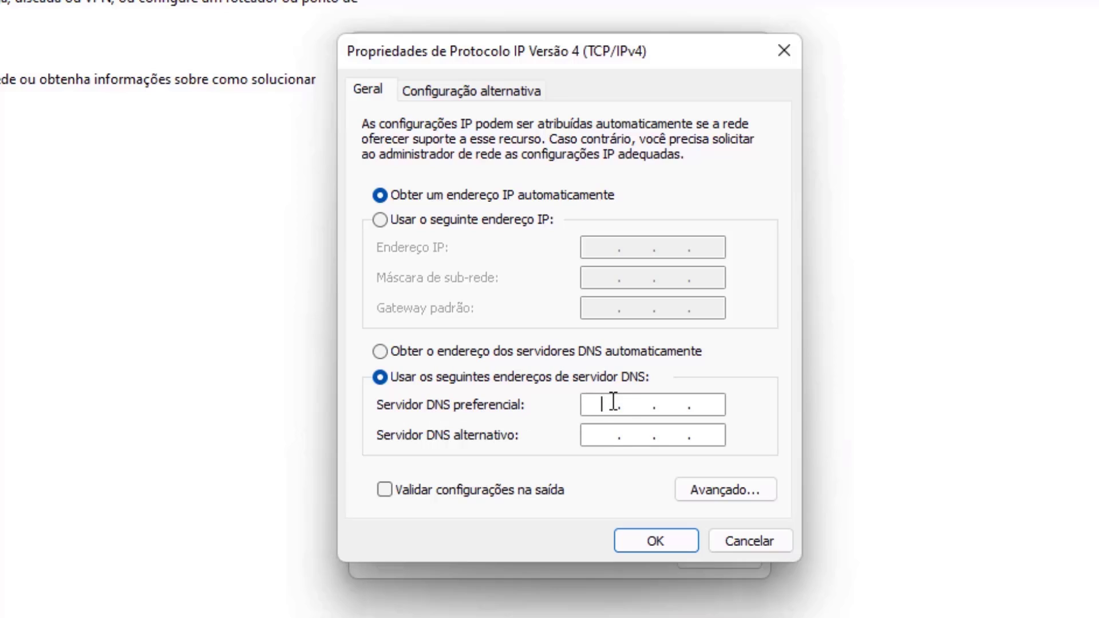
{"action": "type", "text": "8.8.8.8"}
{"action": "left_click", "coordinate": [601, 445]}
{"action": "type", "text": "8.8.4.4"}
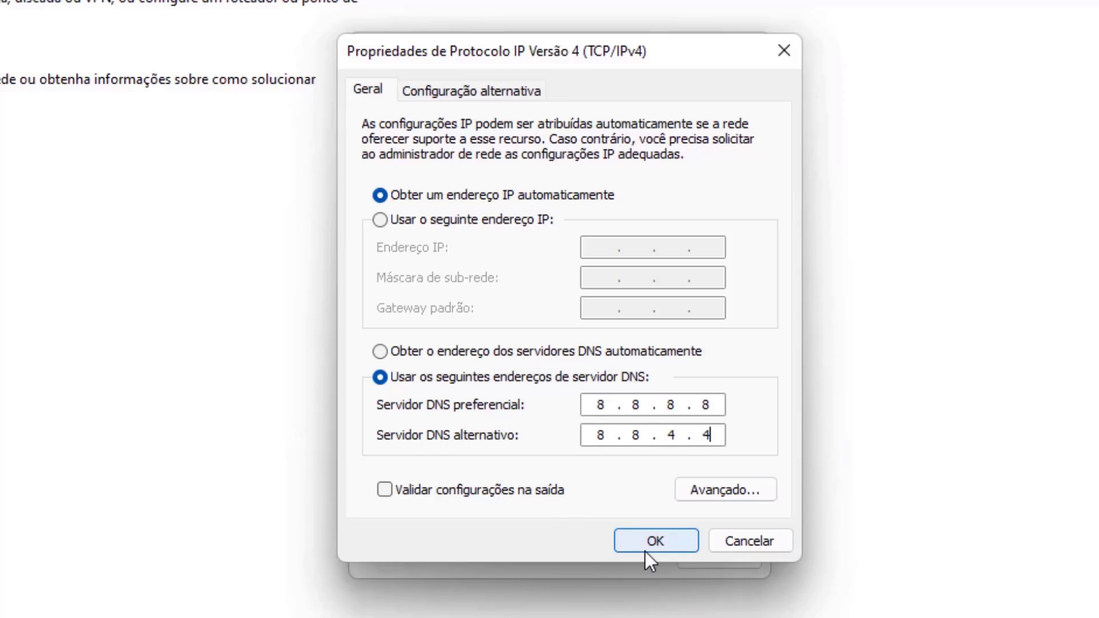
{"action": "left_click", "coordinate": [662, 543]}
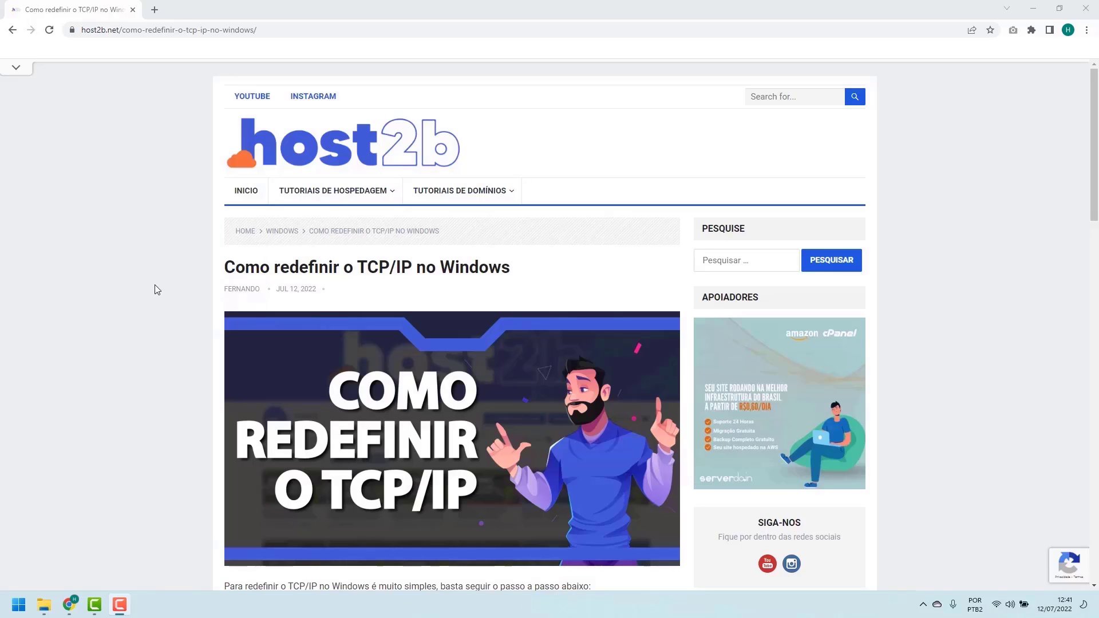
Search Windows for cmd and run Prompt de Comando as administrator.
{"action": "scroll", "coordinate": [159, 285], "scroll_direction": "down", "scroll_amount": 6}
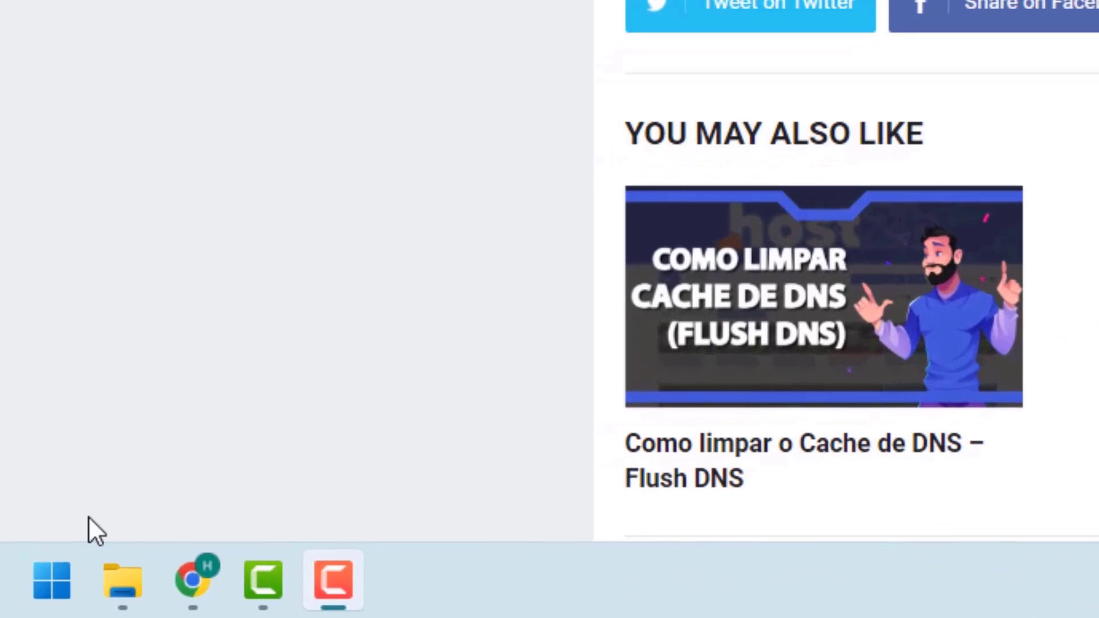
{"action": "left_click", "coordinate": [50, 583]}
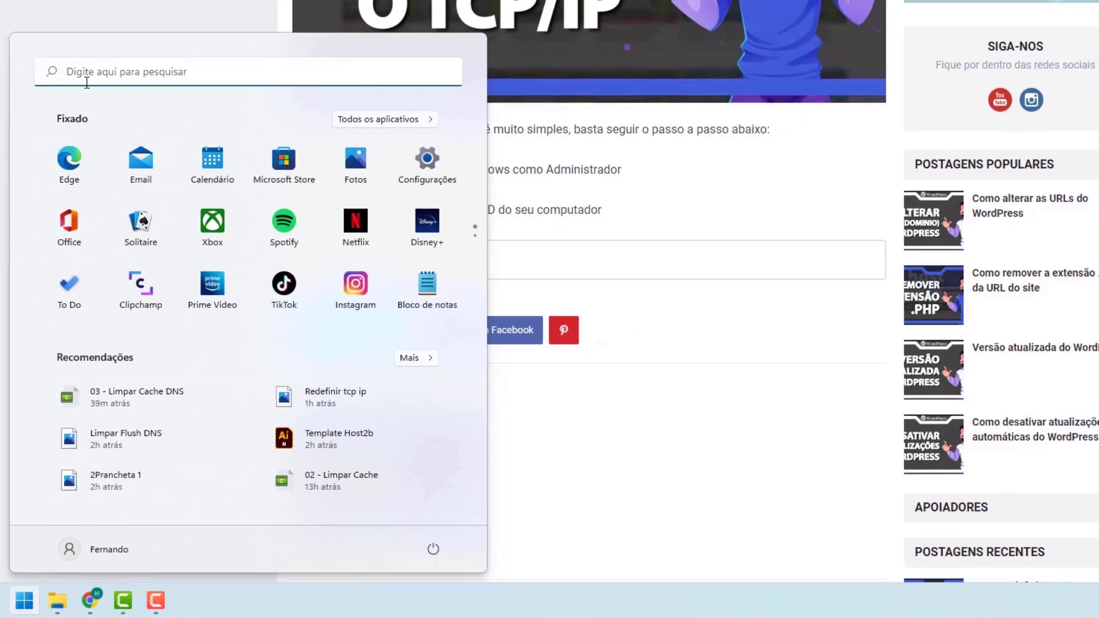
{"action": "type", "text": "cmd"}
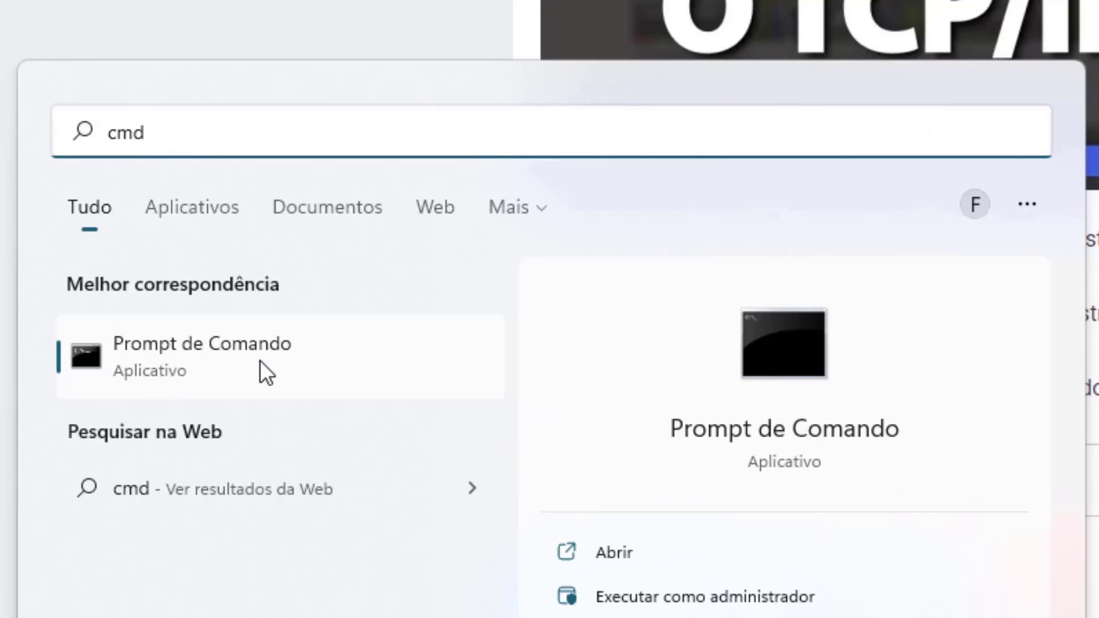
{"action": "right_click", "coordinate": [163, 348]}
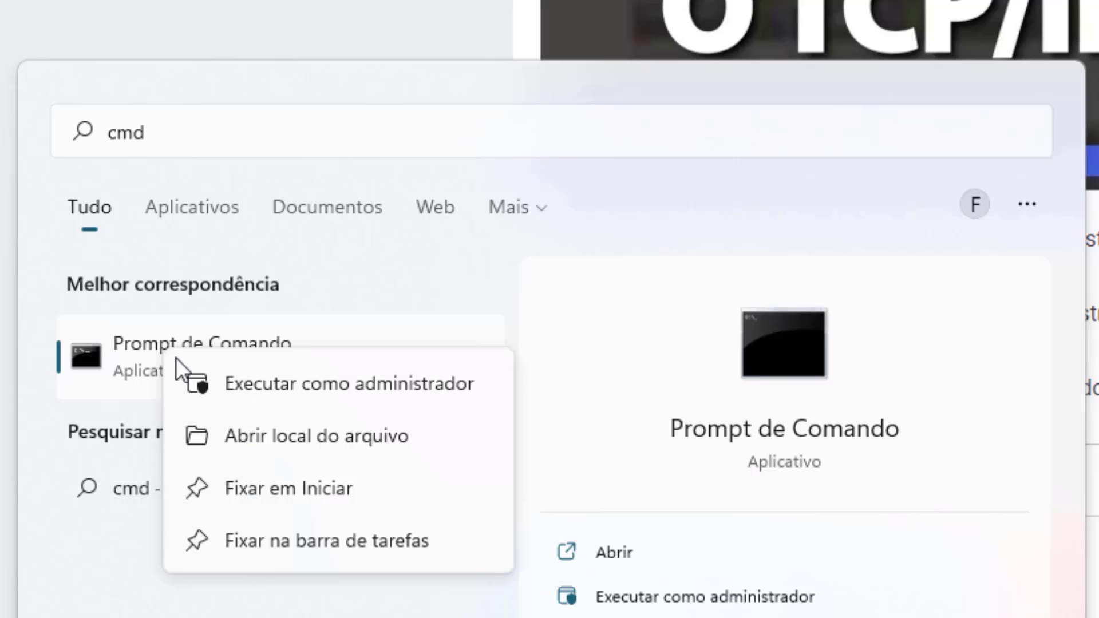
{"action": "left_click", "coordinate": [313, 385]}
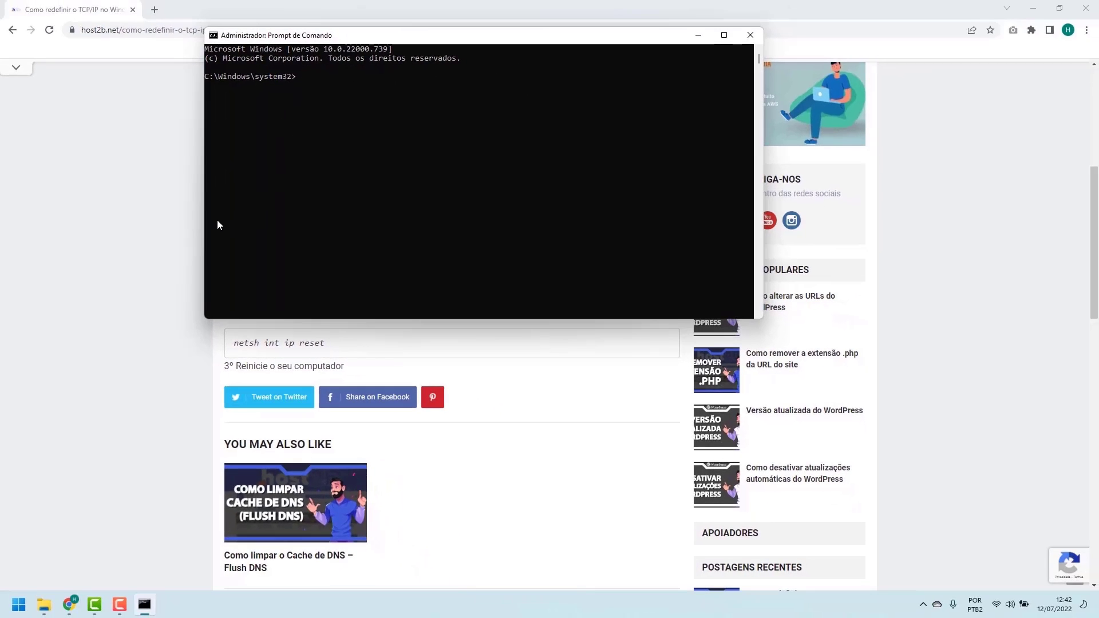
Reset the TCP/IP stack by running netsh int ip reset in the administrator command prompt.
{"action": "left_click", "coordinate": [171, 249]}
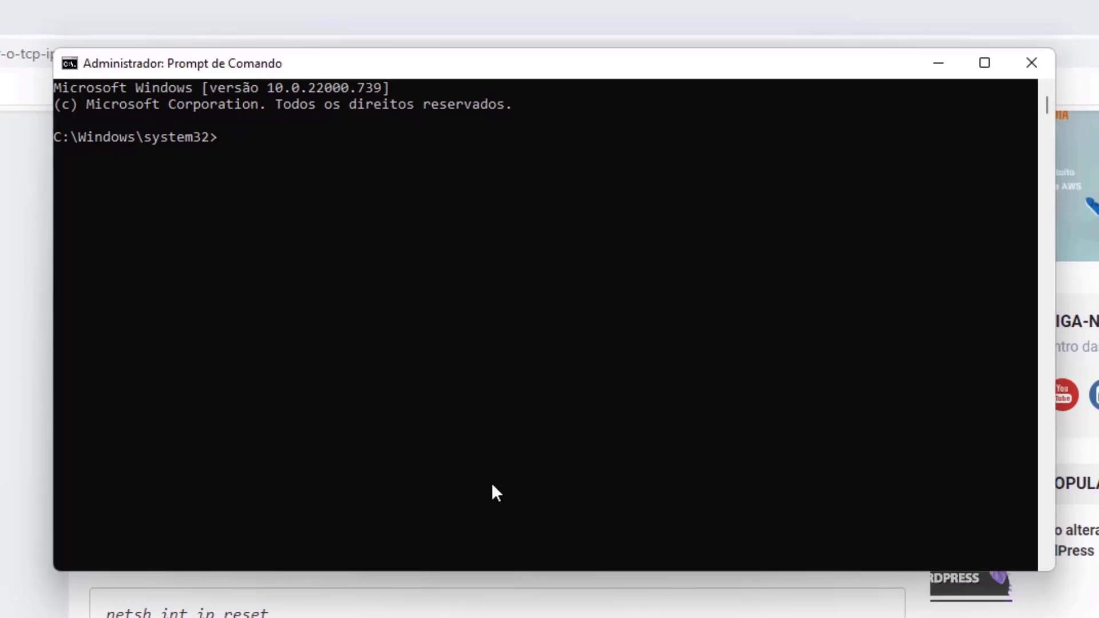
{"action": "left_click", "coordinate": [493, 420]}
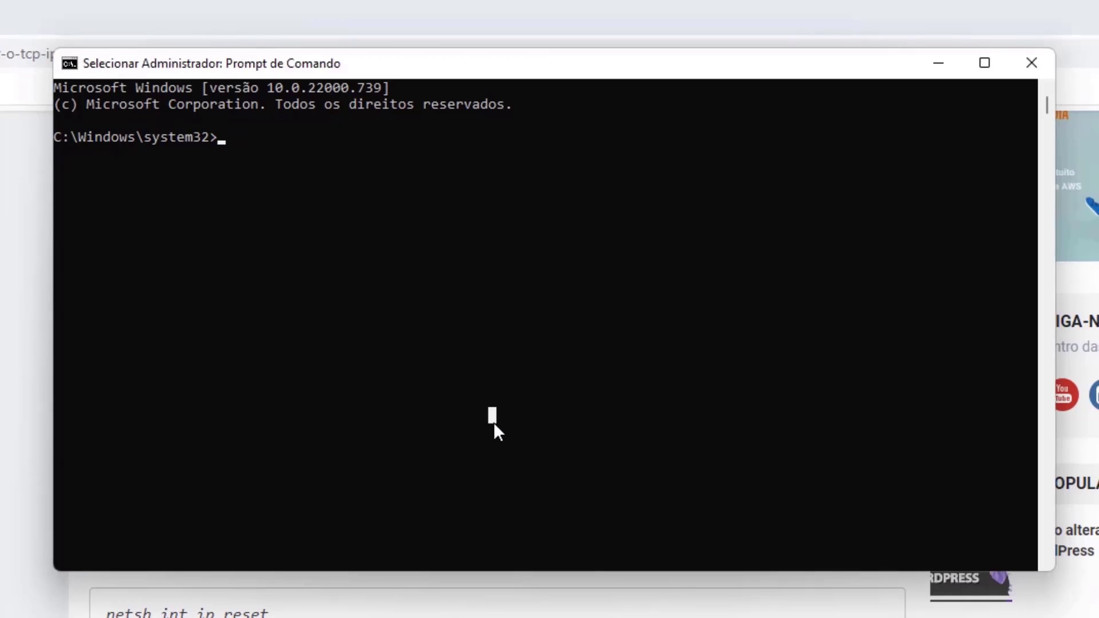
{"action": "type", "text": "net"}
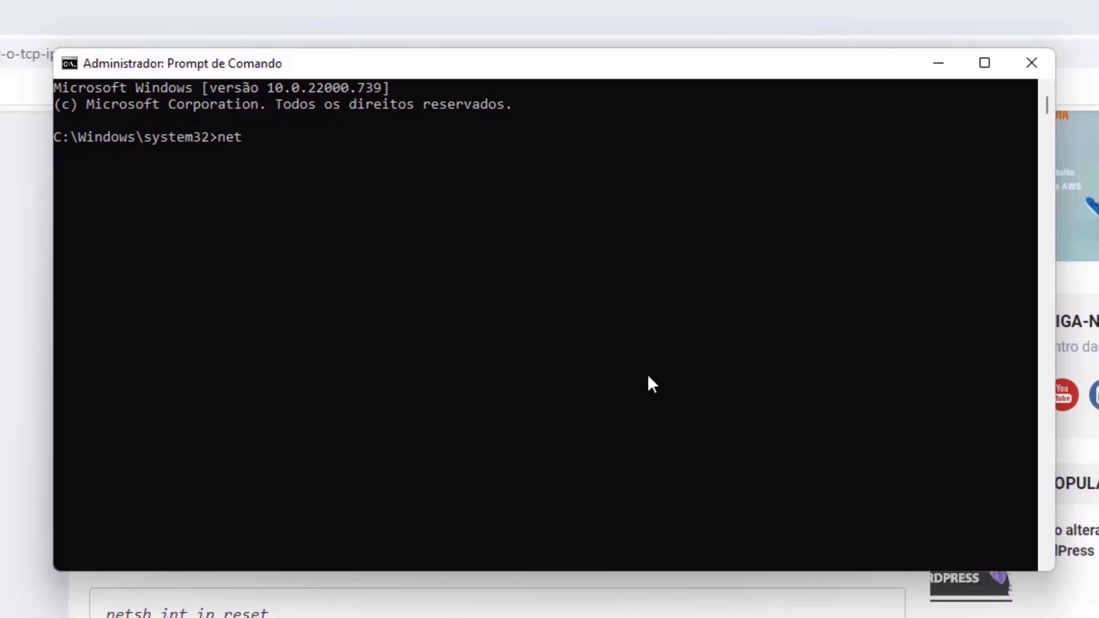
{"action": "type", "text": "sh int ip reset"}
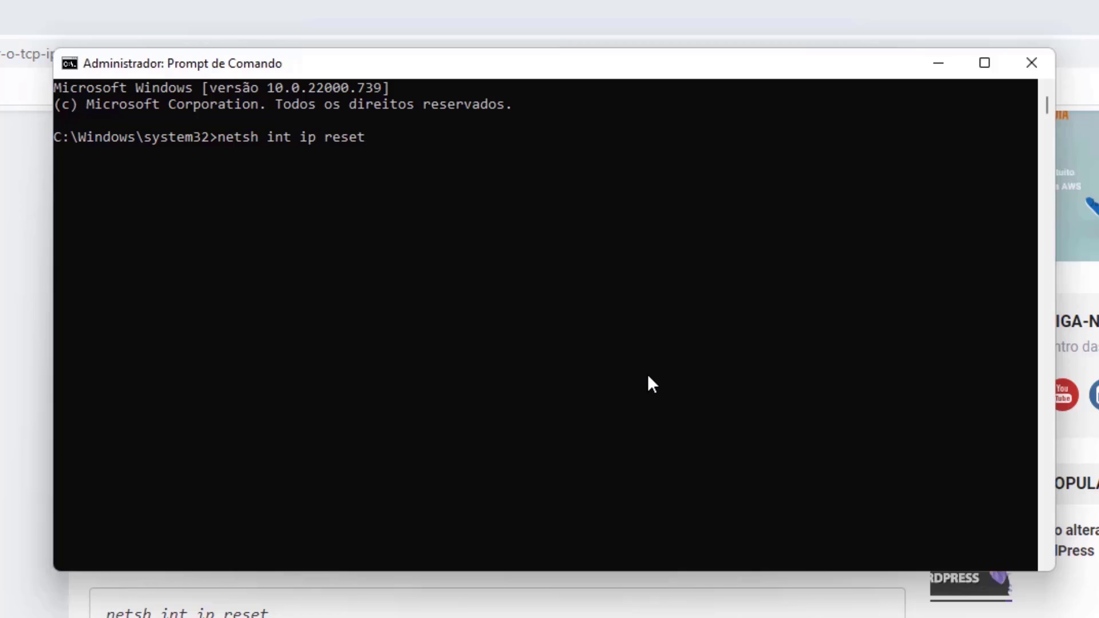
{"action": "key", "text": "Return"}
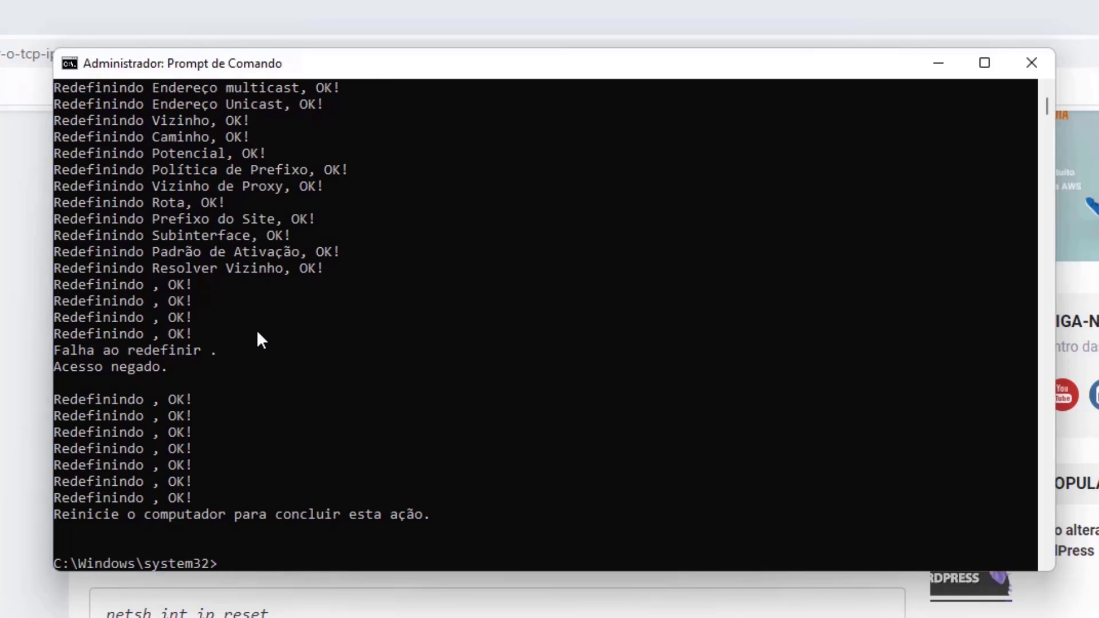